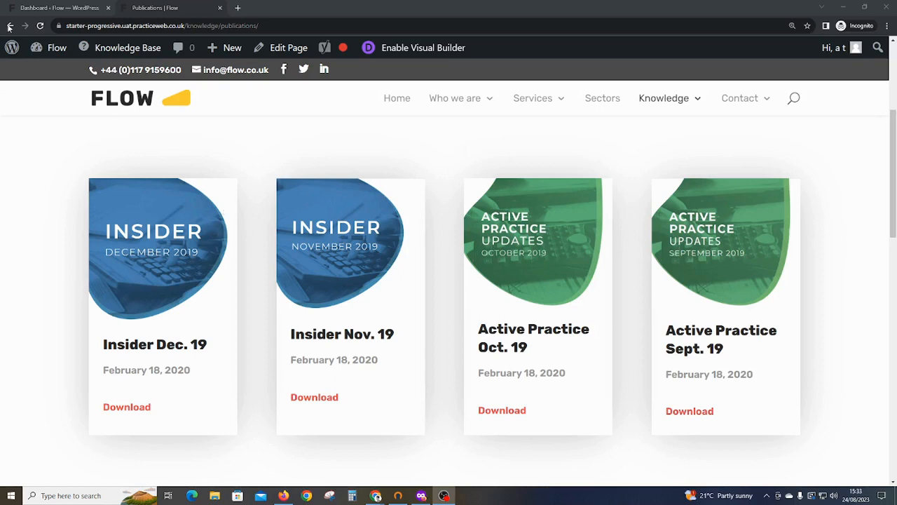
- Create a new publication in the WordPress admin and title it "Test publication"
left_click(28, 8)
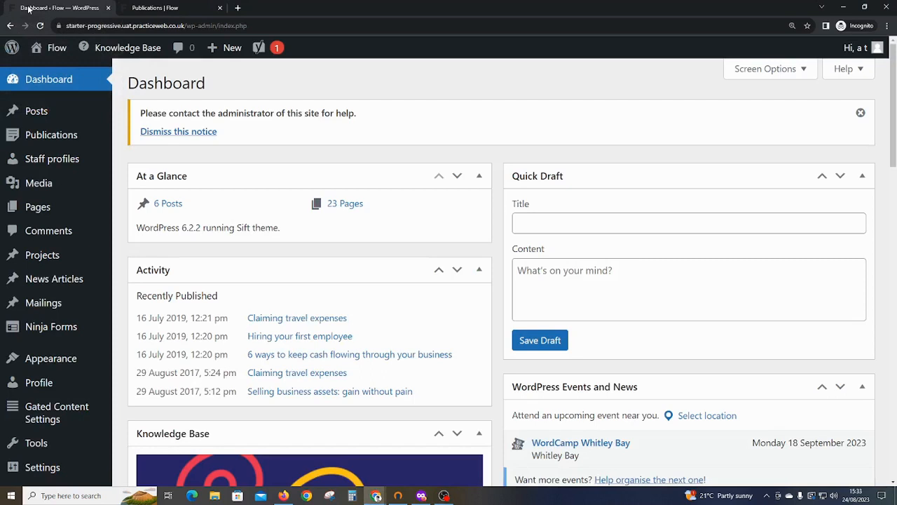
mouse_move(59, 138)
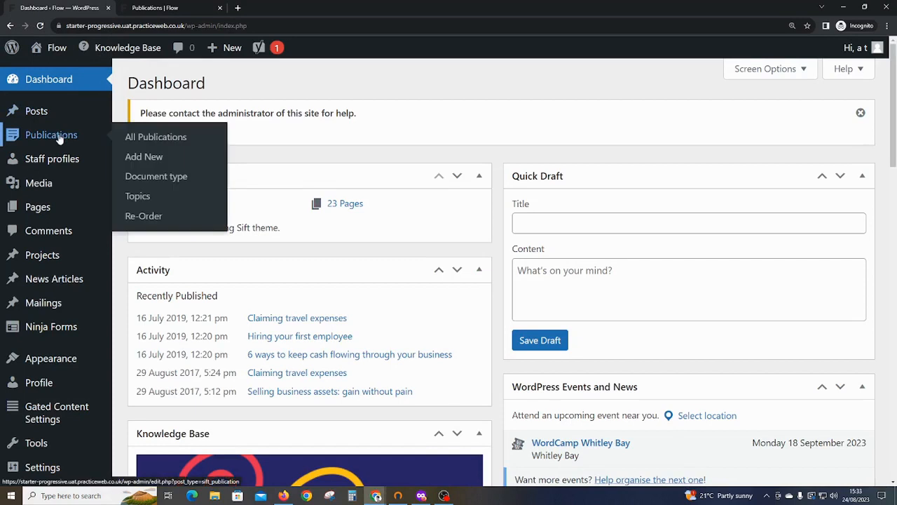
left_click(159, 161)
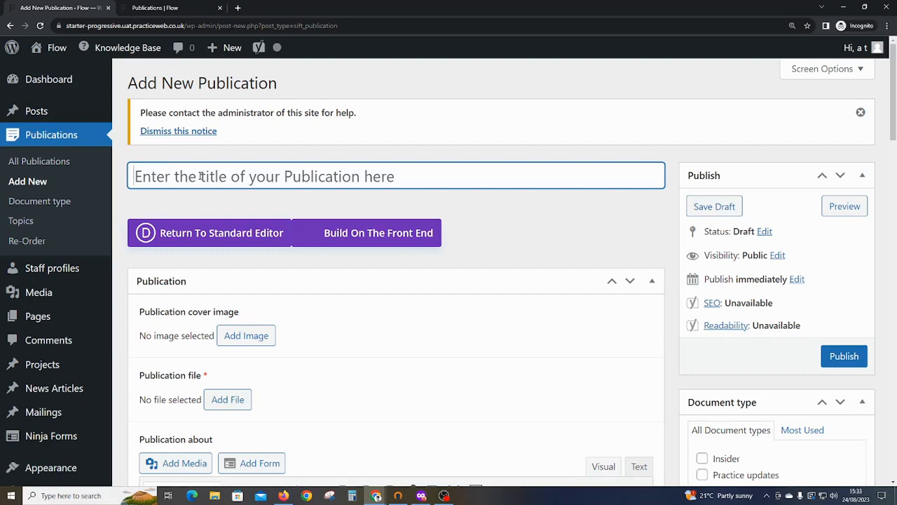
type("Test publication")
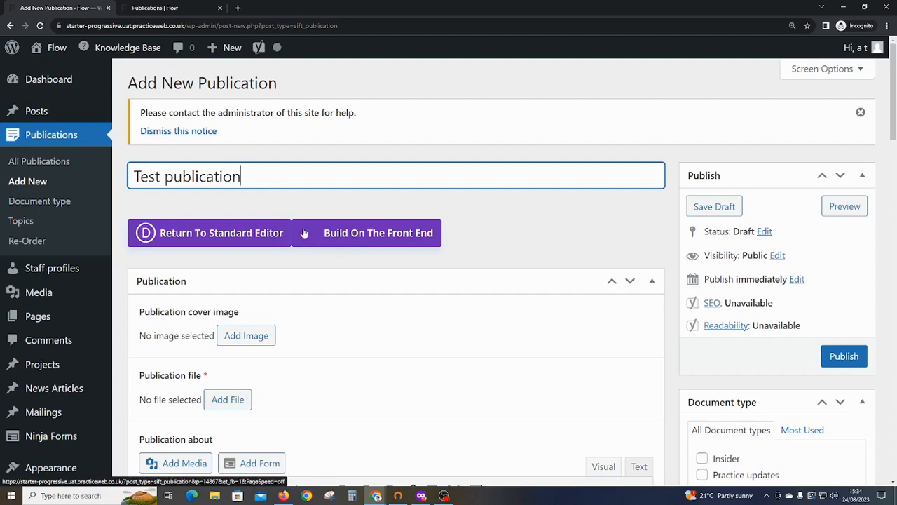
- Set the publication cover image to the media library photo of a man facing a dark-haired woman seen from behind
scroll(304, 234, "down", 1)
scroll(305, 234, "down", 1)
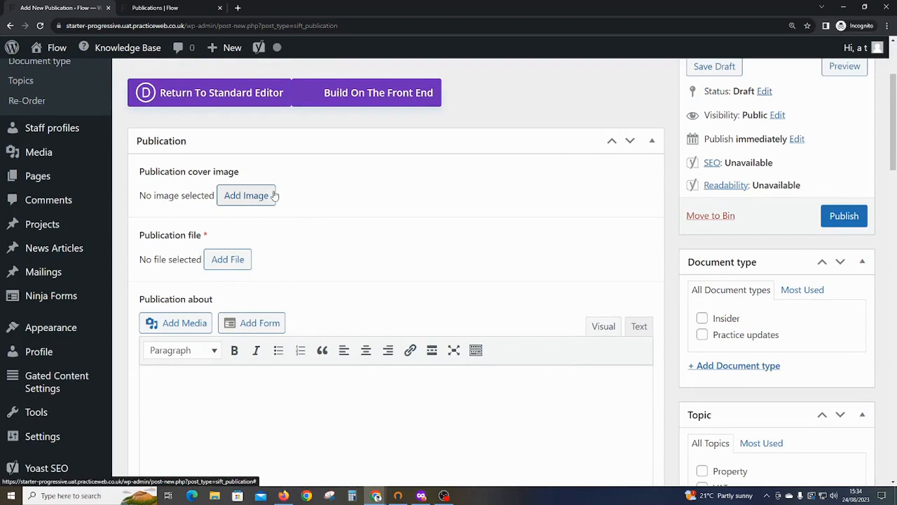
left_click(171, 9)
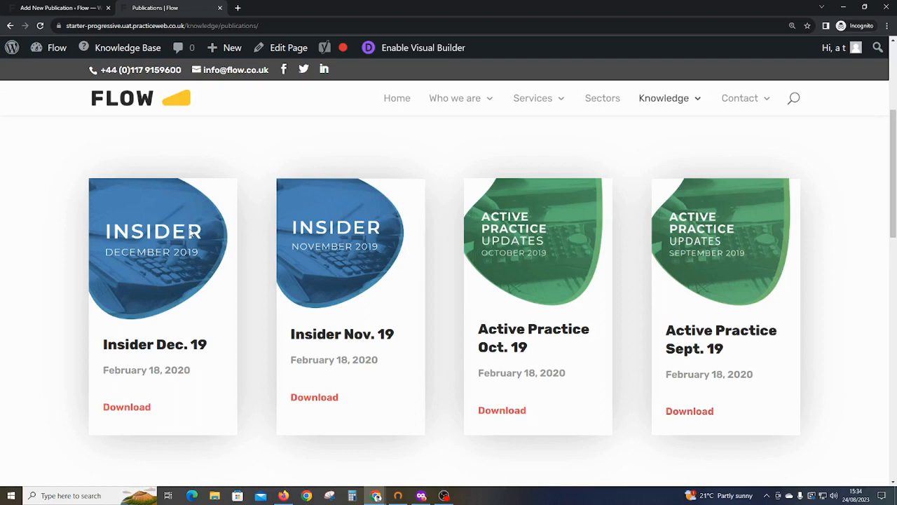
left_click(63, 9)
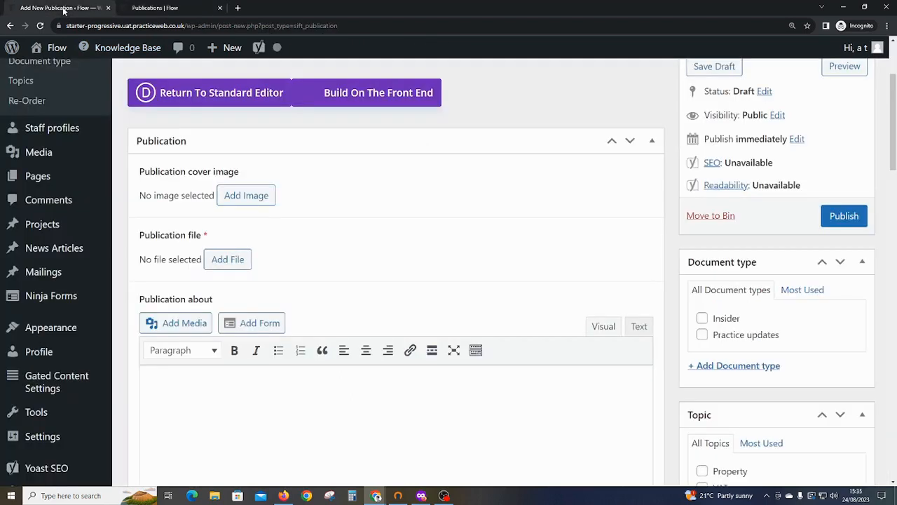
left_click(248, 196)
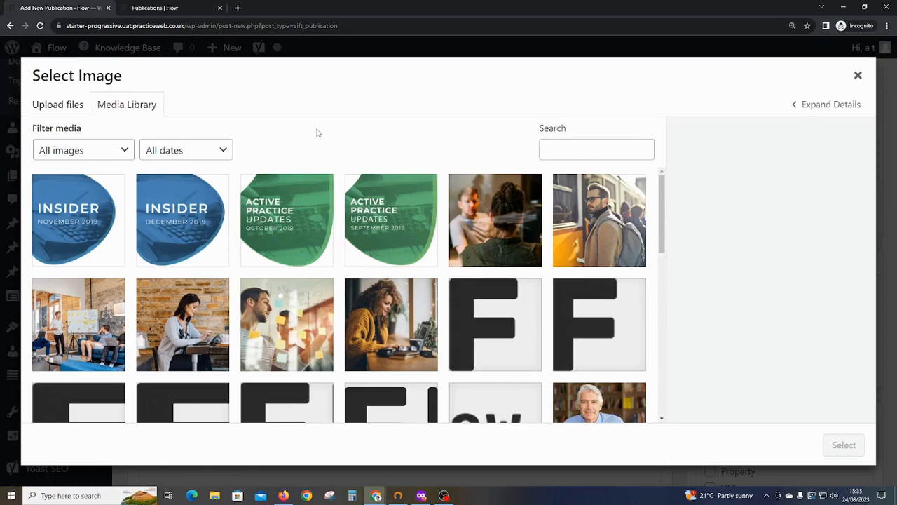
left_click(495, 210)
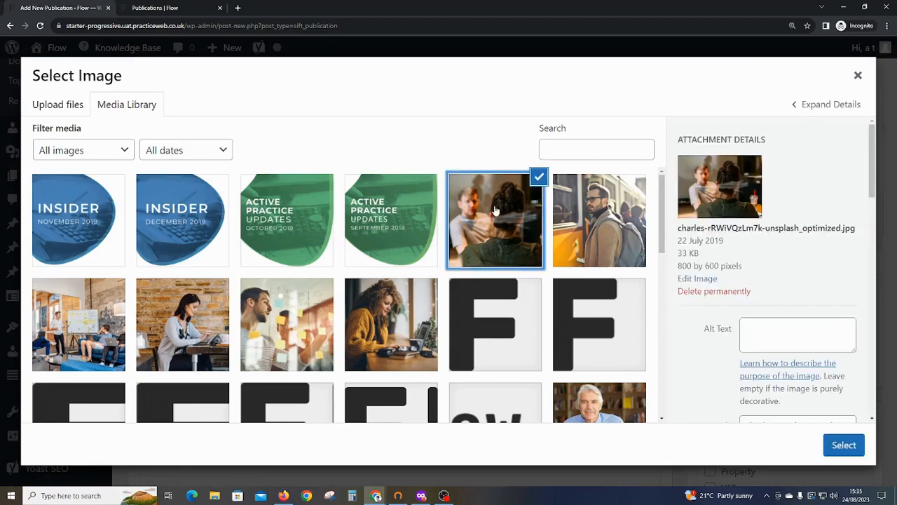
left_click(851, 450)
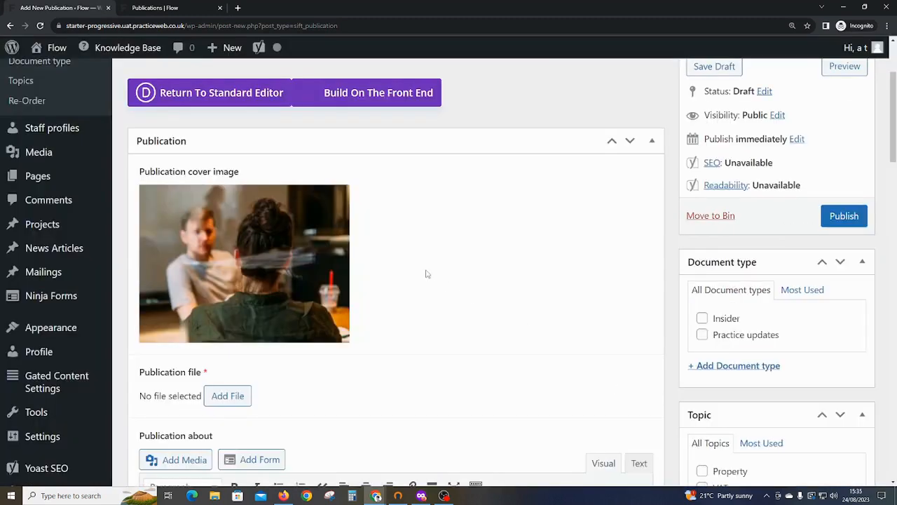
- Attach Insider_August2023_Blue.pdf from the media library as the publication file
scroll(424, 273, "down", 2)
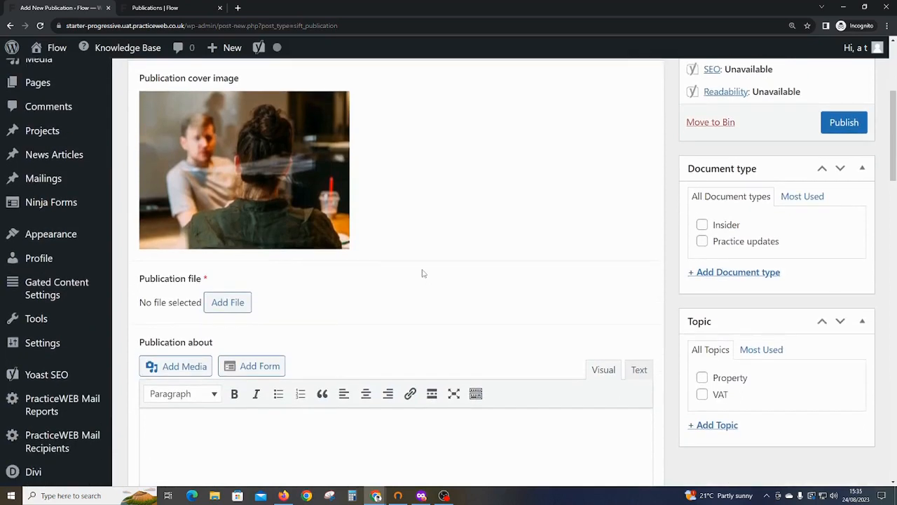
left_click(230, 302)
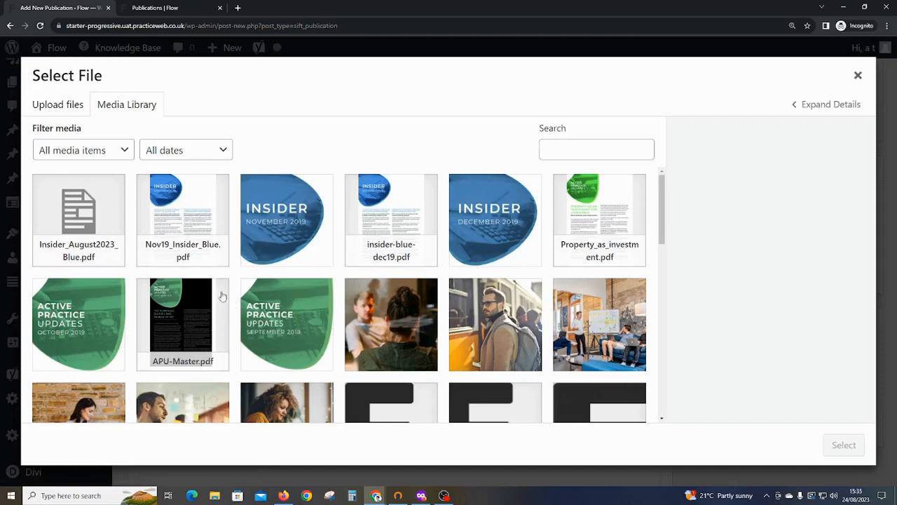
left_click(58, 106)
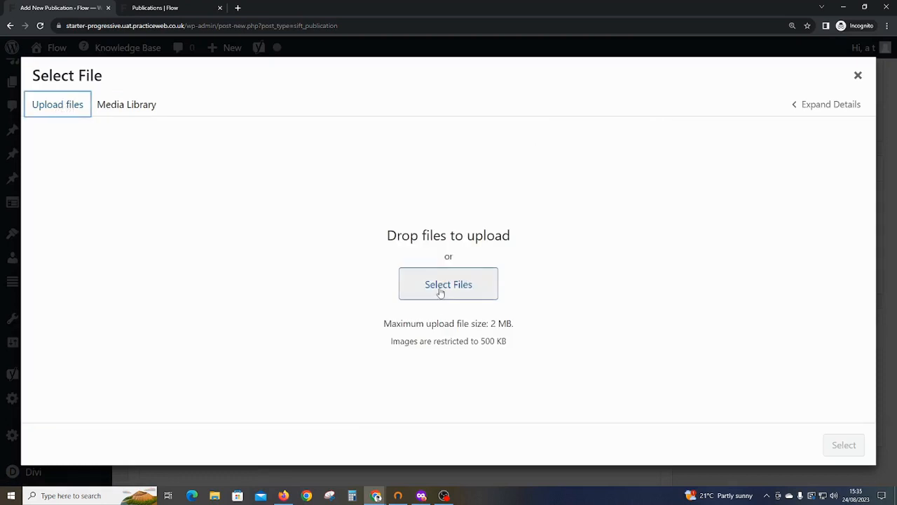
left_click(128, 105)
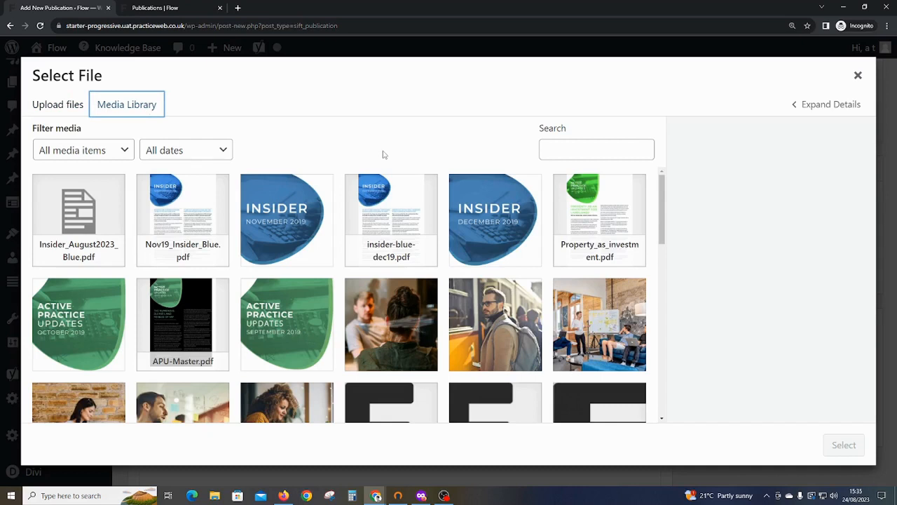
left_click(62, 201)
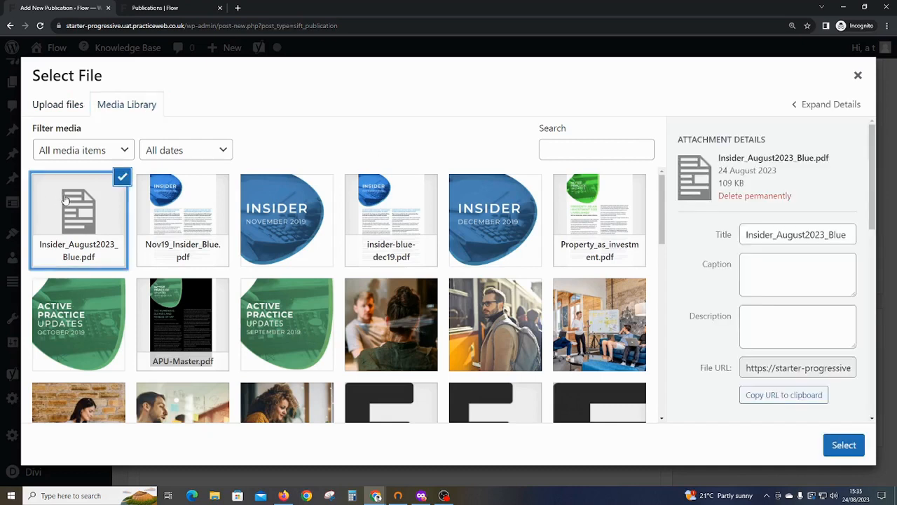
left_click(841, 445)
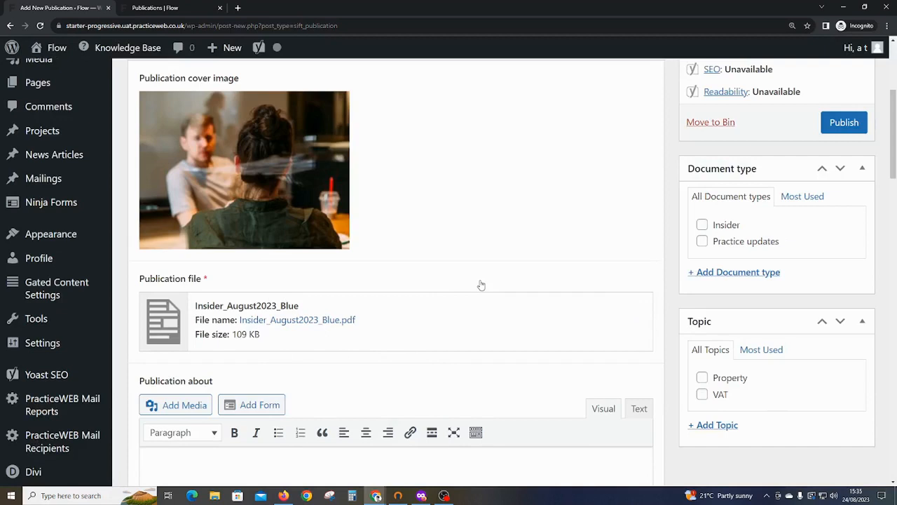
- Set the publication document type to Insider
scroll(481, 285, "down", 2)
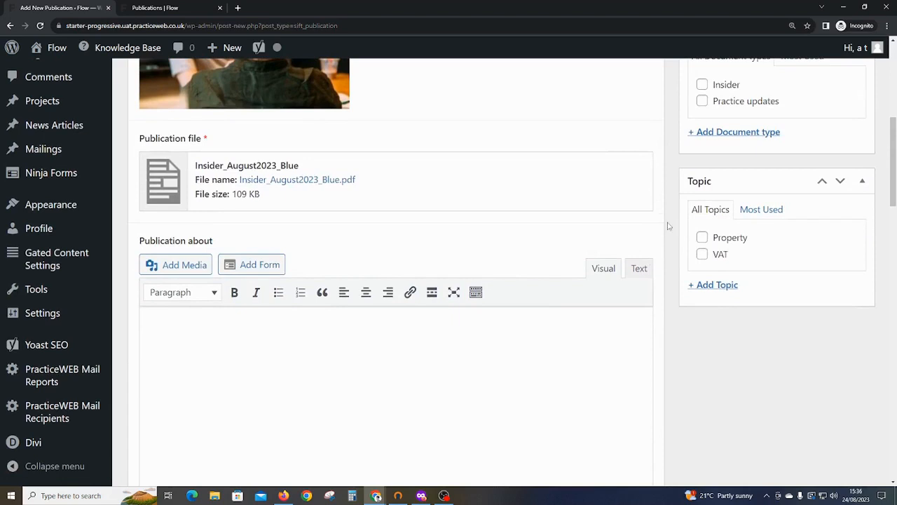
scroll(668, 226, "down", 1)
scroll(668, 225, "down", 1)
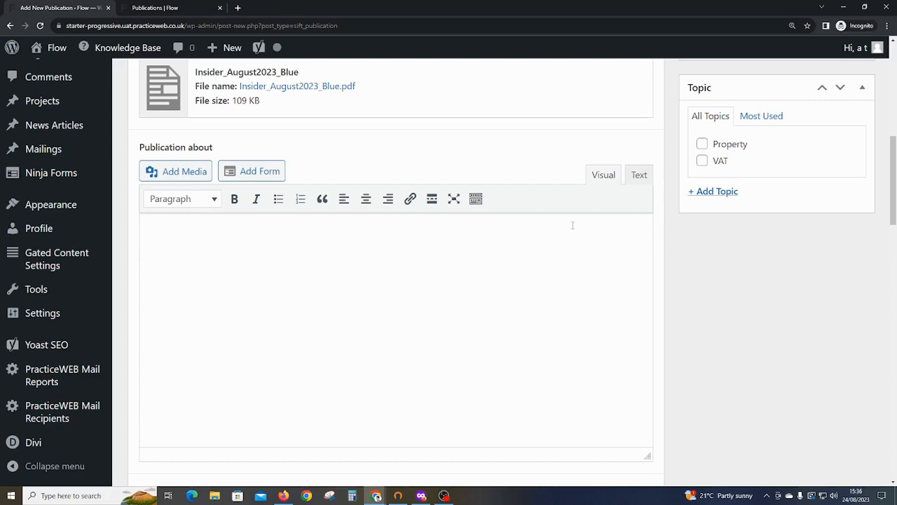
scroll(657, 220, "down", 1)
scroll(657, 220, "down", 3)
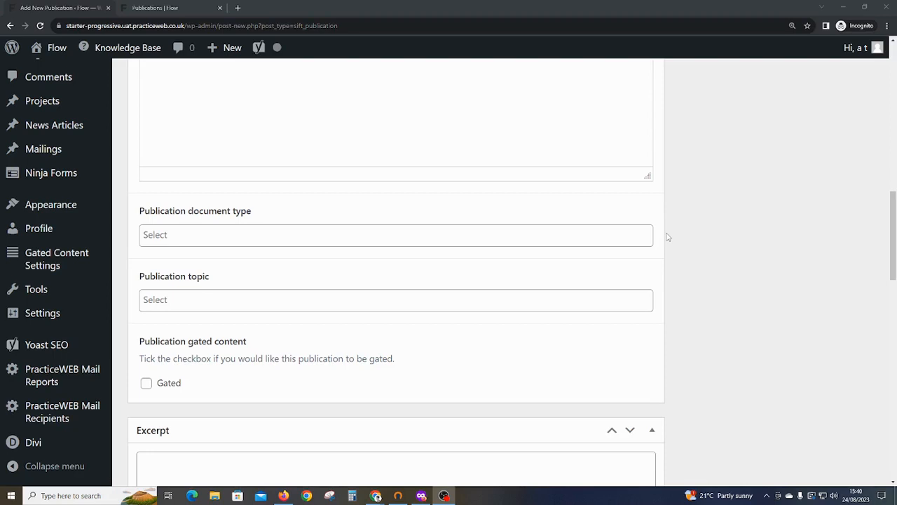
left_click(569, 234)
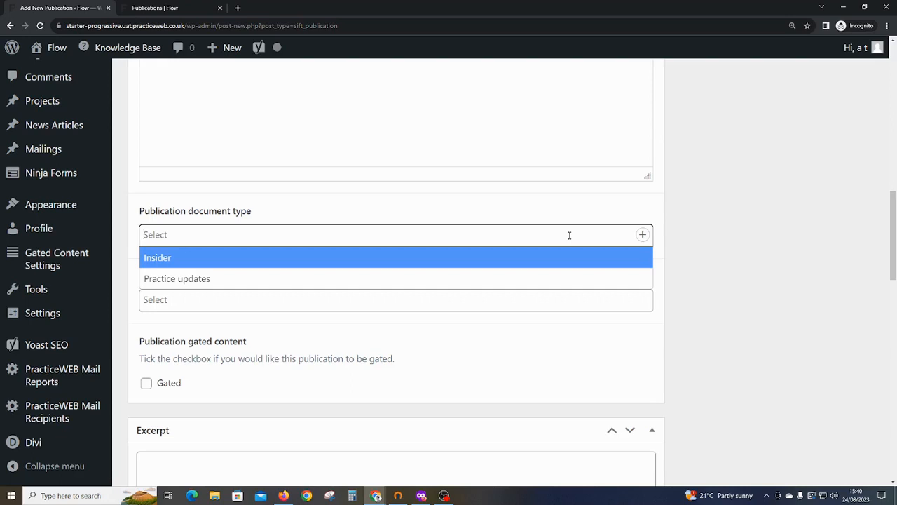
left_click(365, 257)
left_click(714, 247)
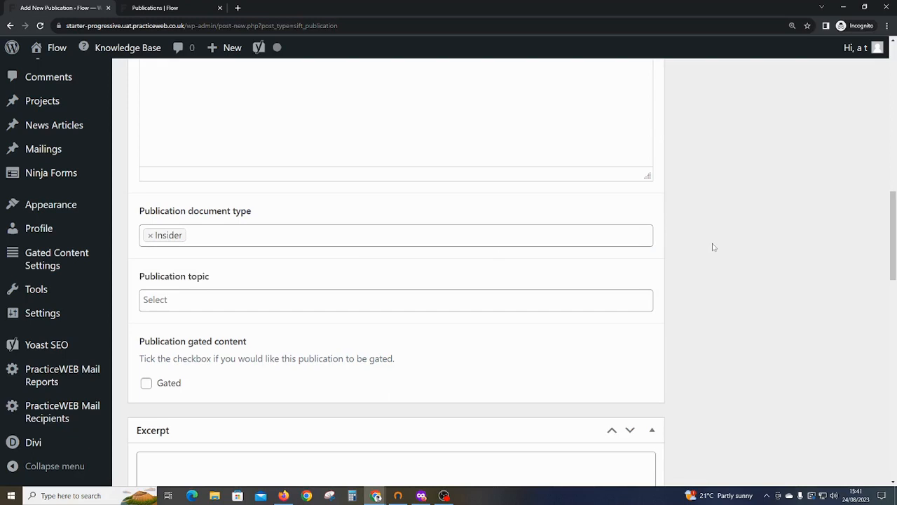
- Set the publication topic to Property
mouse_move(592, 239)
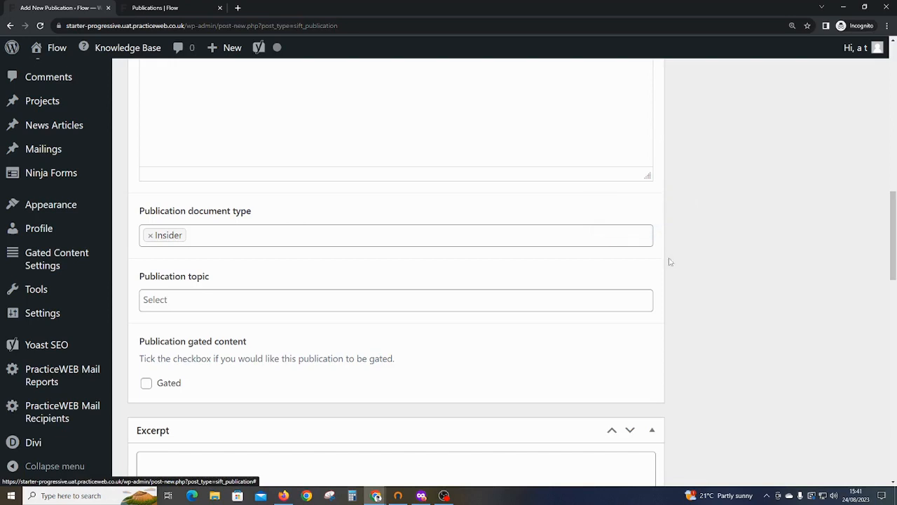
scroll(673, 262, "down", 1)
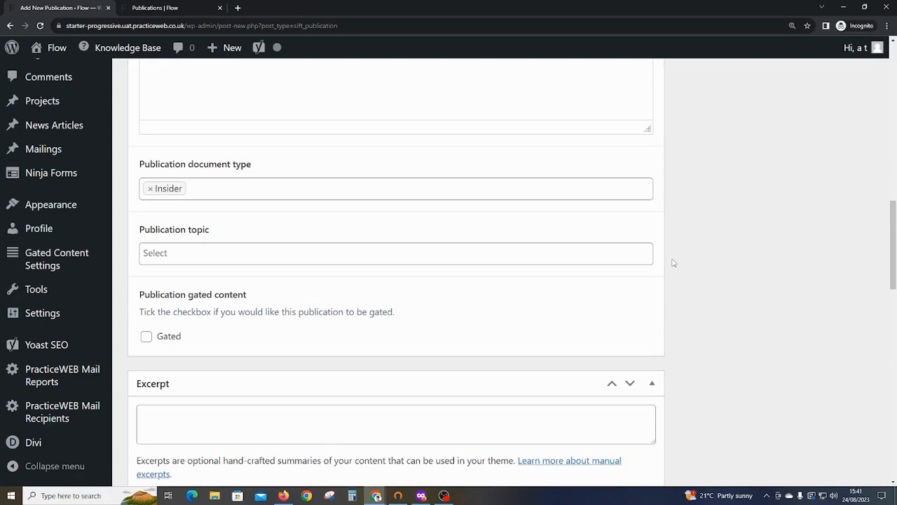
left_click(563, 253)
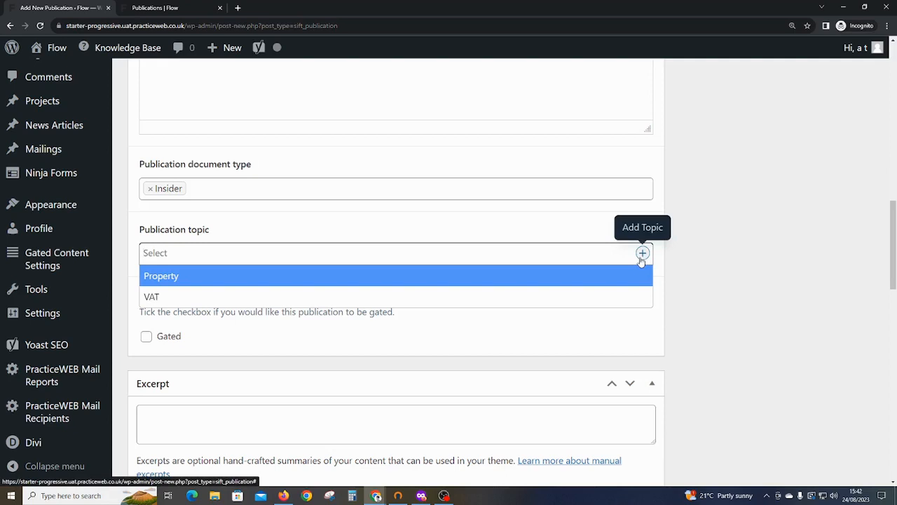
left_click(718, 243)
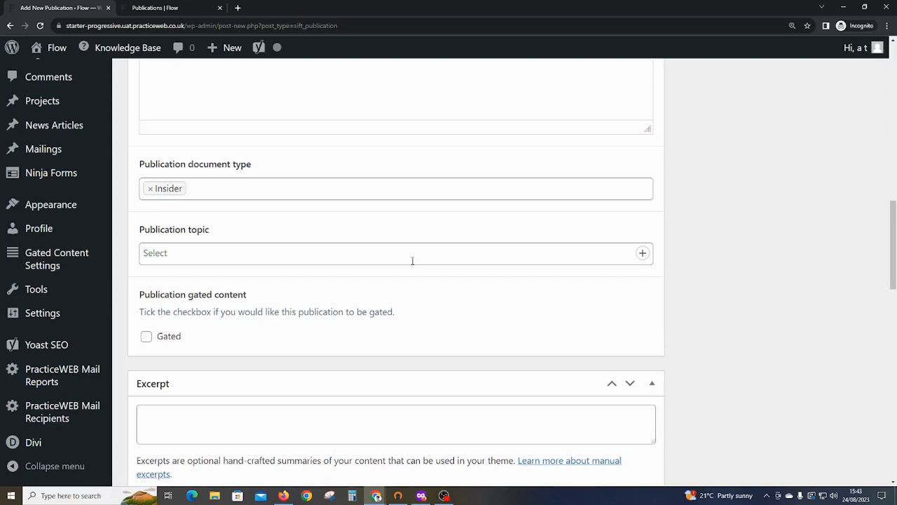
left_click(412, 253)
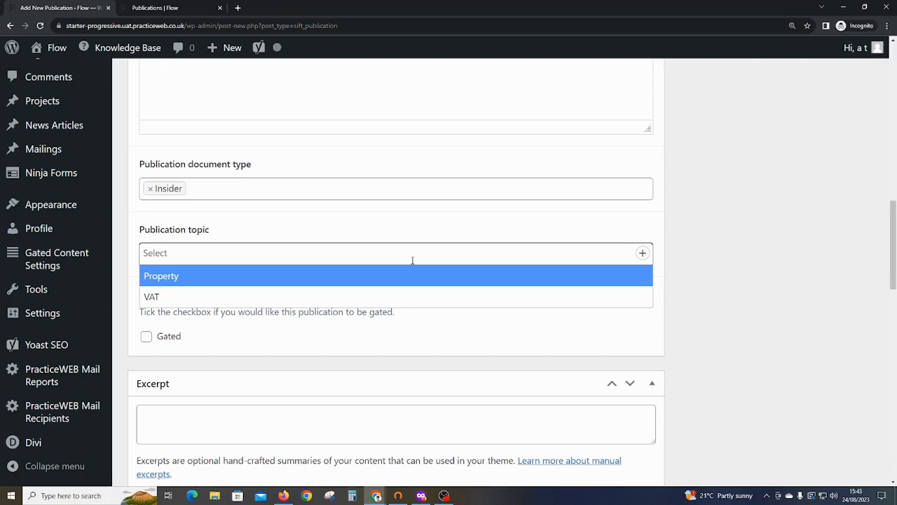
left_click(411, 276)
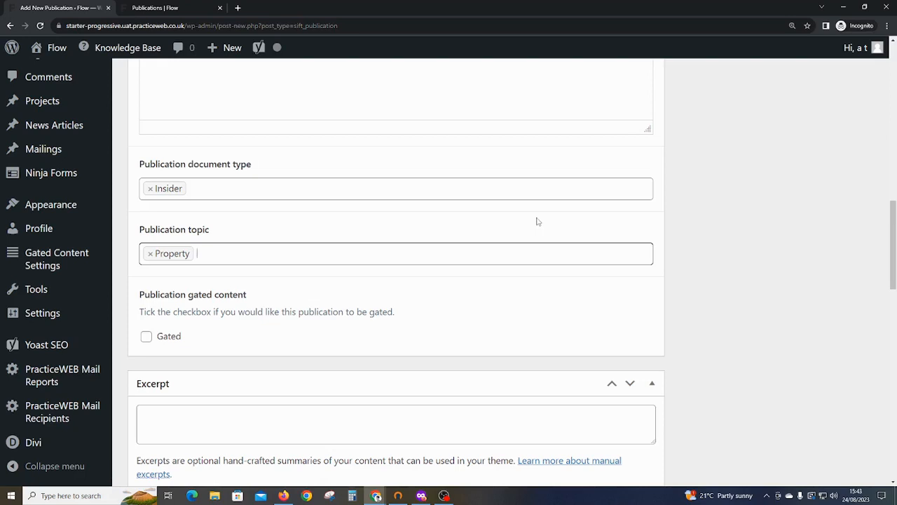
- Try the Gated option for the publication's content and clear it again
scroll(536, 222, "down", 1)
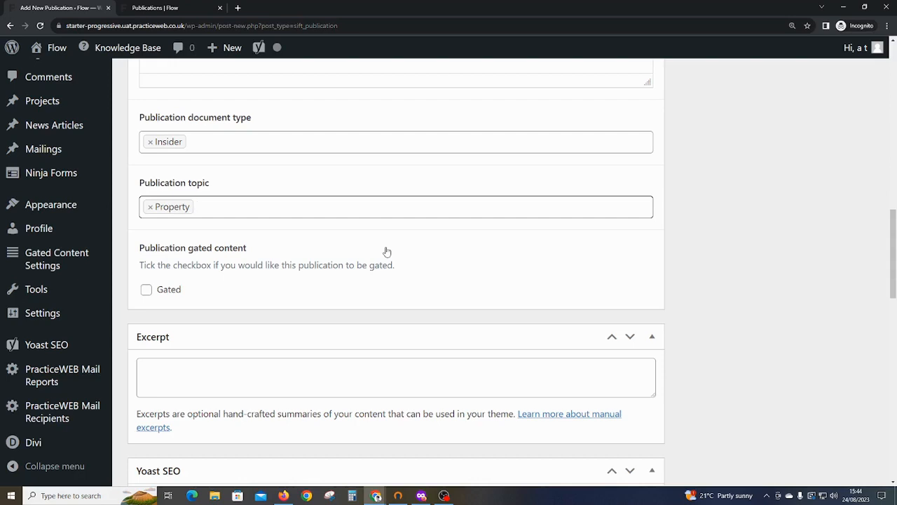
left_click(145, 293)
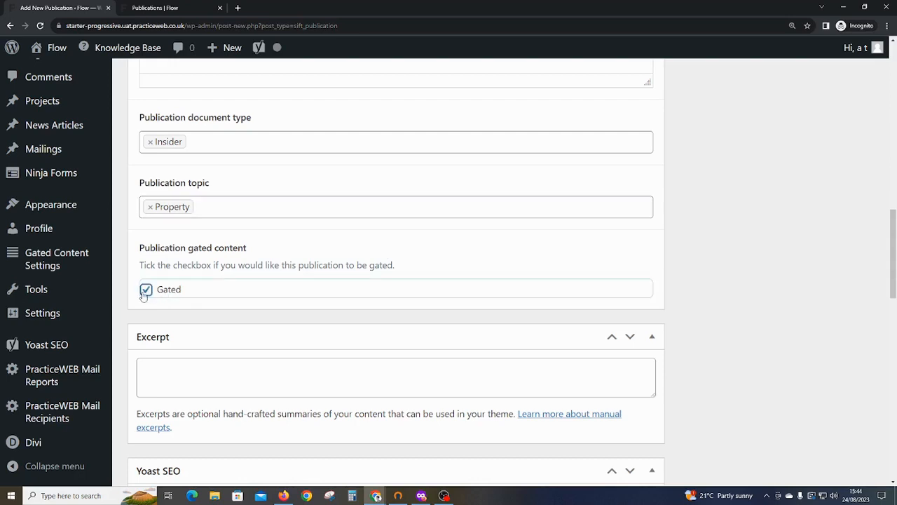
left_click(145, 291)
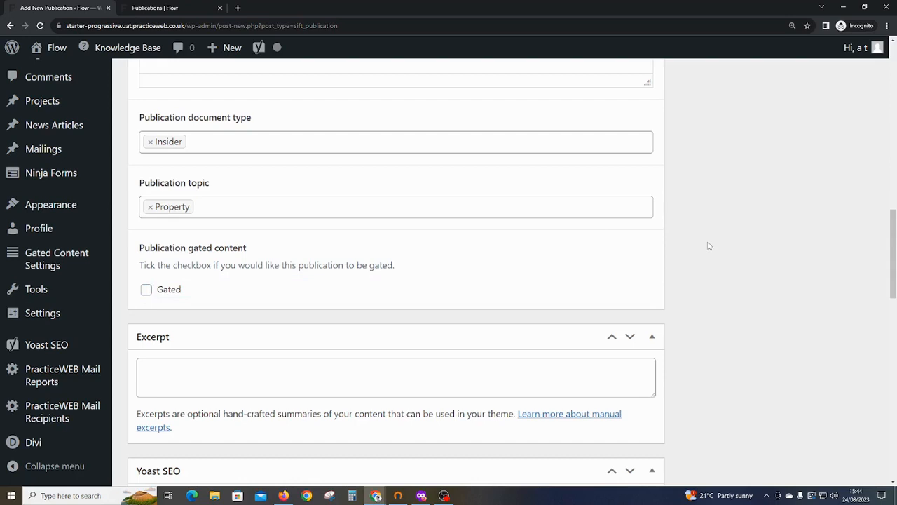
- Check the existing entries on the live Publications page and enter "This is a test publication." as the excerpt
left_click(311, 363)
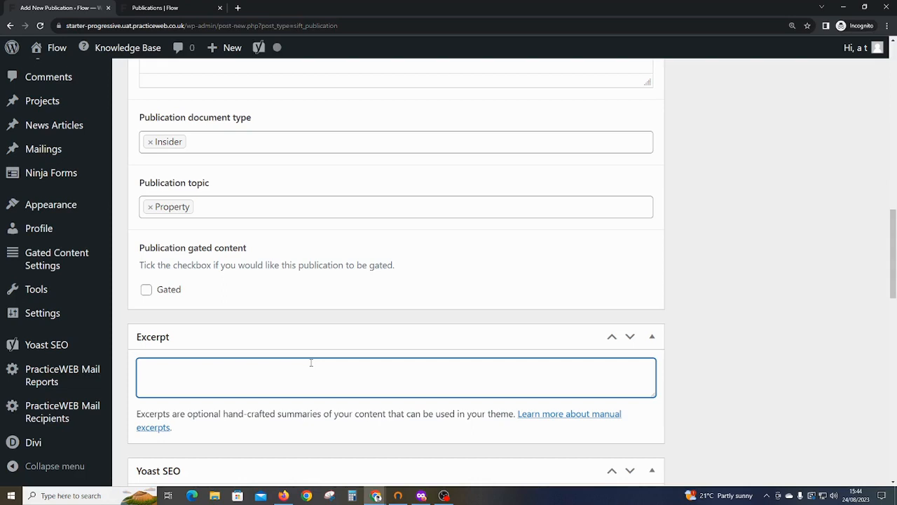
left_click(174, 9)
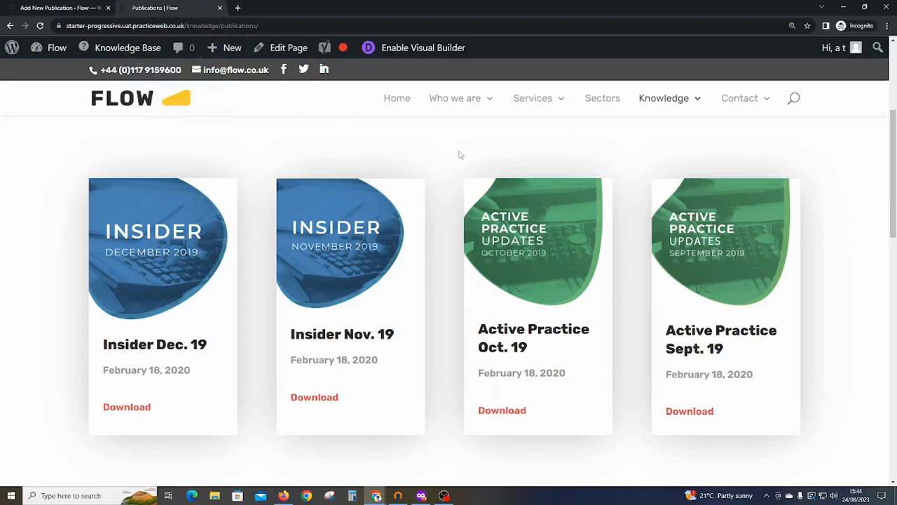
scroll(460, 154, "down", 1)
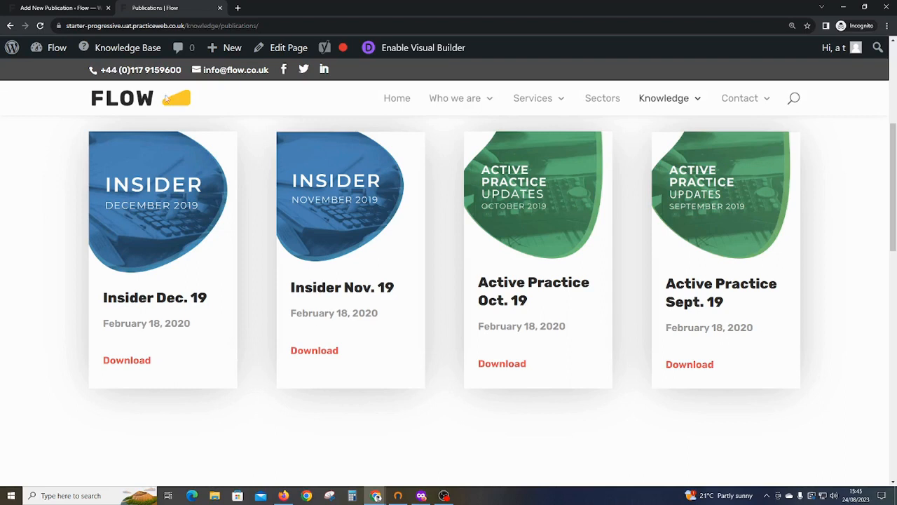
left_click(61, 9)
type("This is a test publication.")
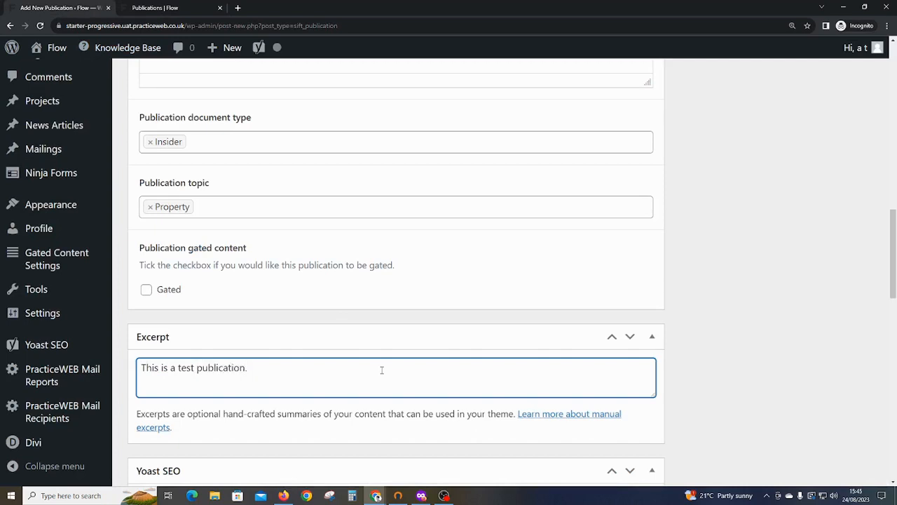
left_click_drag(892, 290, 895, 112)
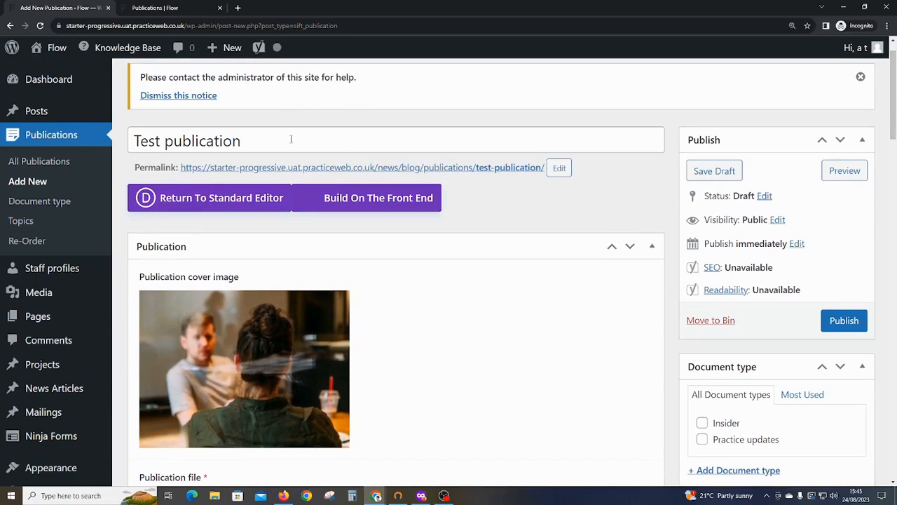
- Review the test publication's cover image, file, document type, topic and excerpt, and publish it
scroll(487, 164, "down", 2)
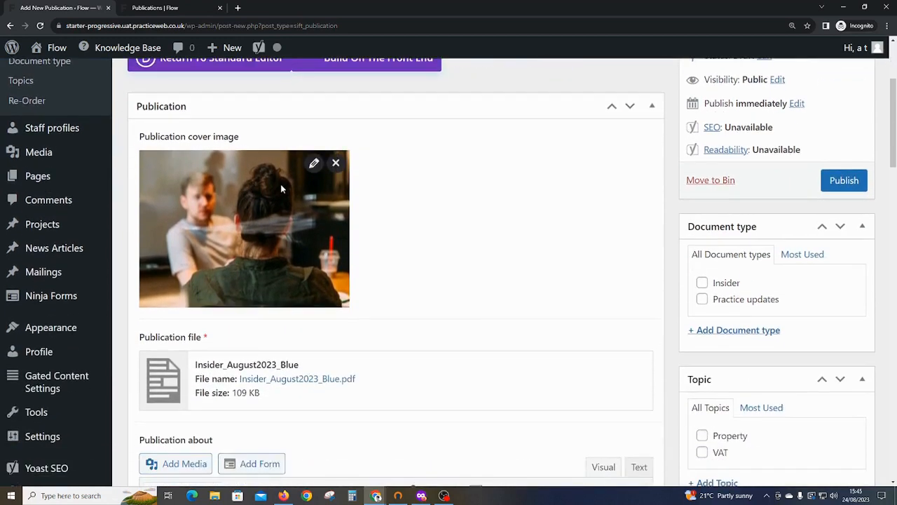
scroll(391, 294, "down", 1)
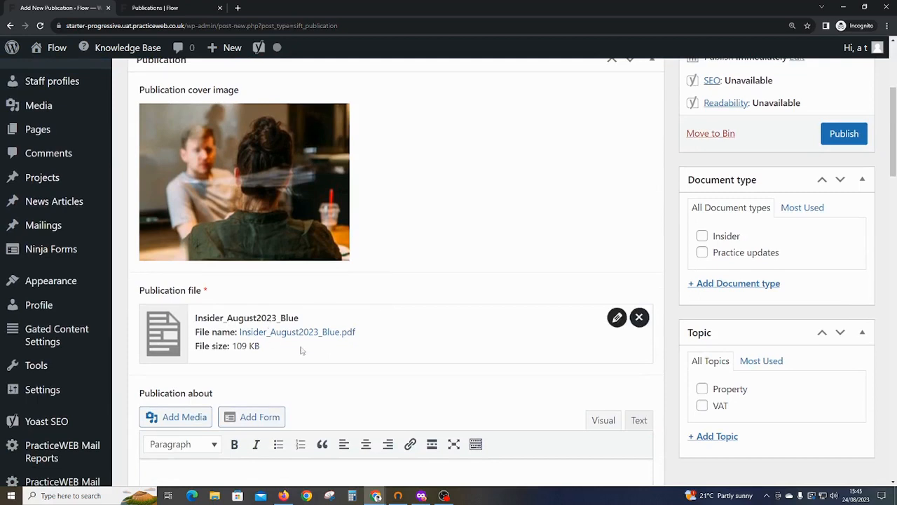
left_click_drag(894, 123, 893, 225)
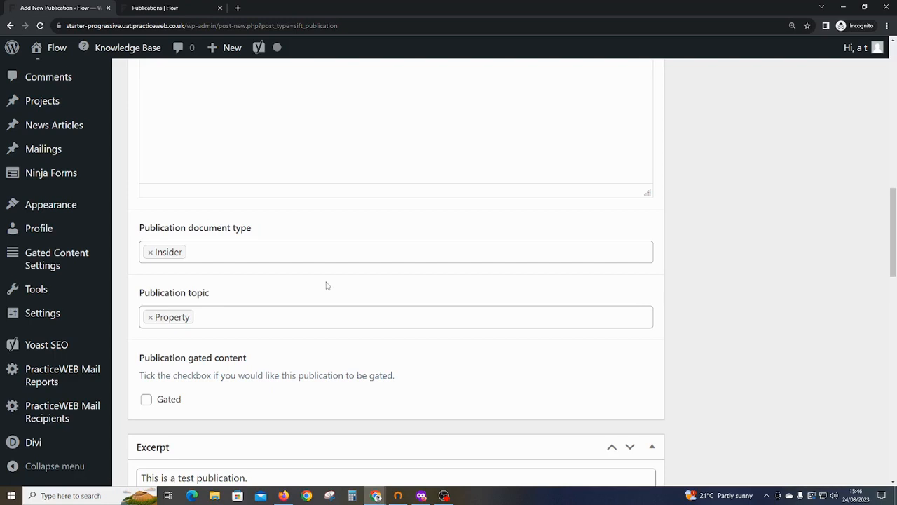
scroll(326, 285, "down", 1)
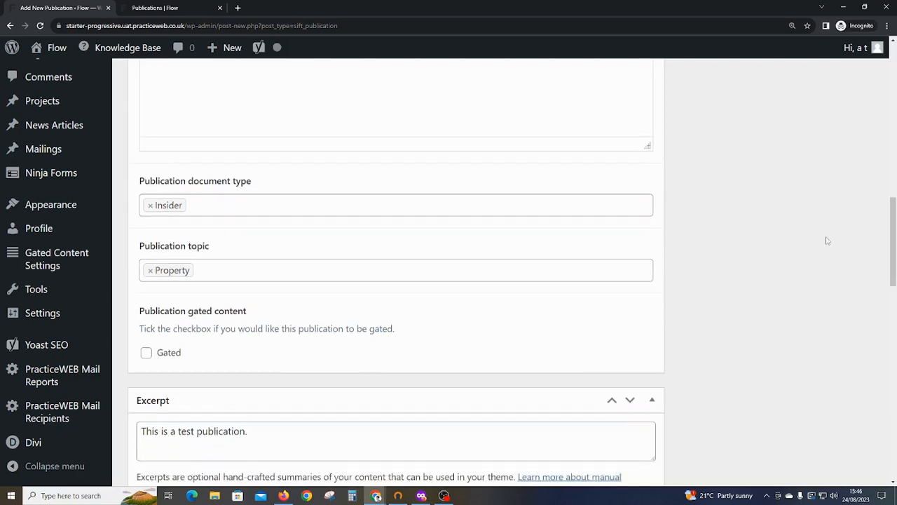
left_click_drag(888, 239, 889, 100)
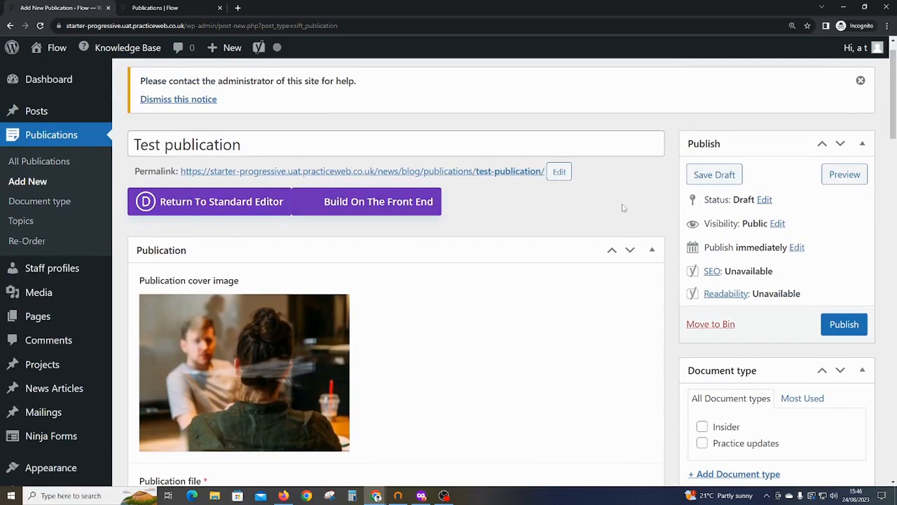
left_click(844, 324)
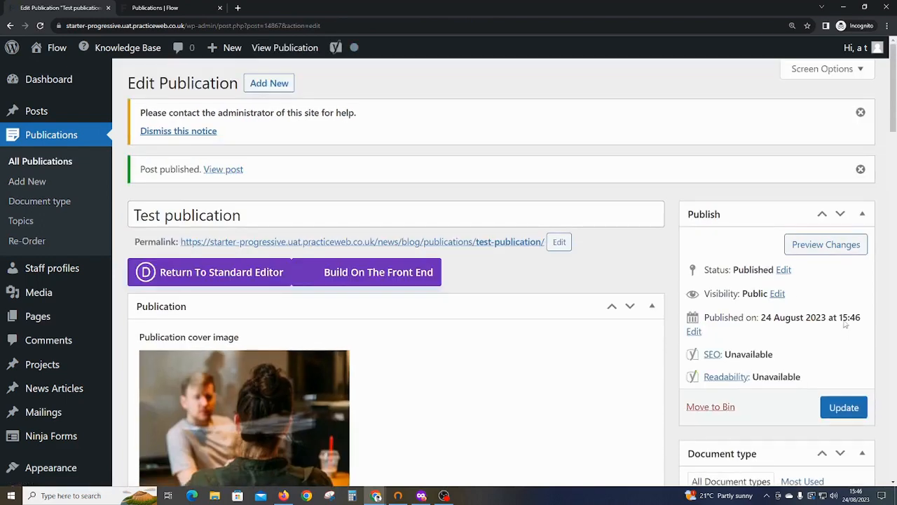
- Reload the live Publications page and check the Test publication entry's cover image, title, date and excerpt
left_click(182, 11)
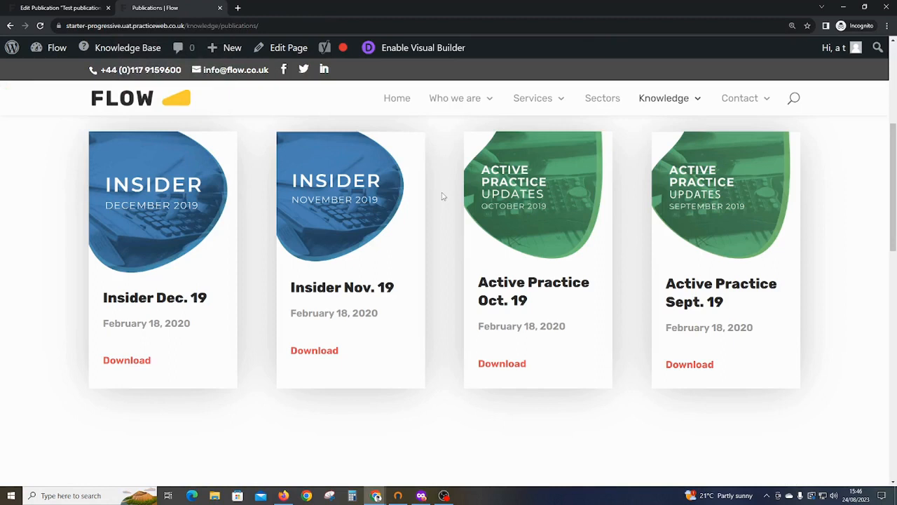
scroll(442, 196, "up", 1)
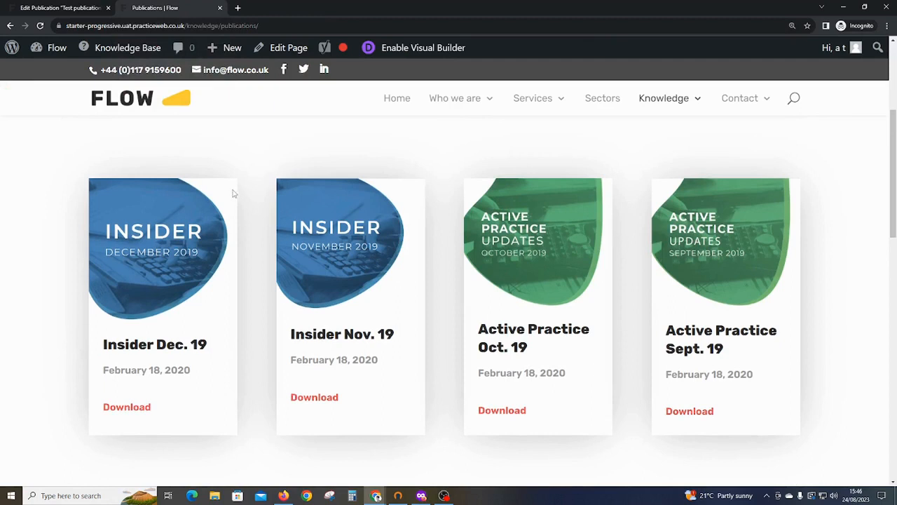
left_click(42, 27)
left_click(42, 27)
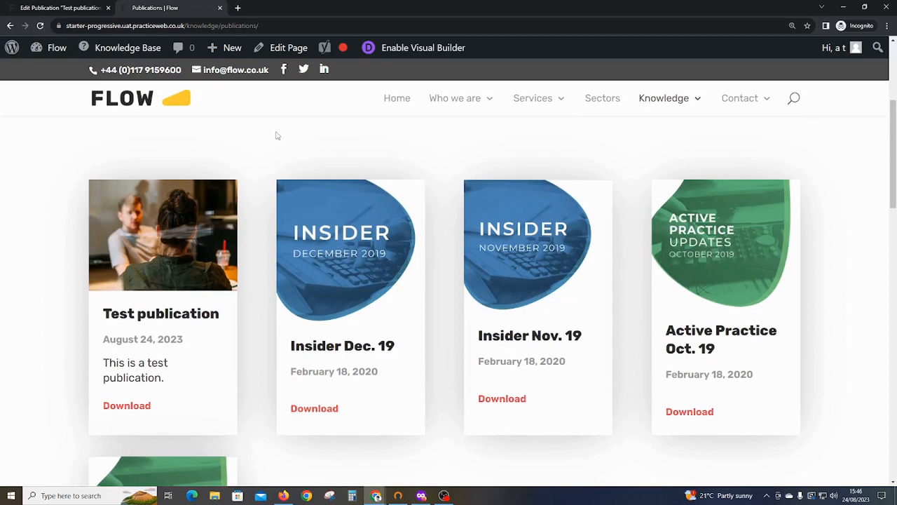
scroll(277, 135, "down", 1)
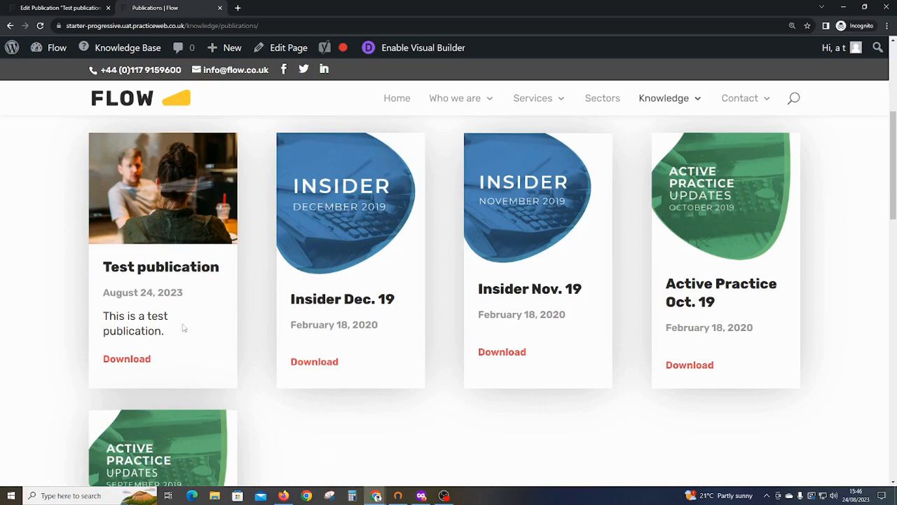
left_click_drag(162, 331, 104, 317)
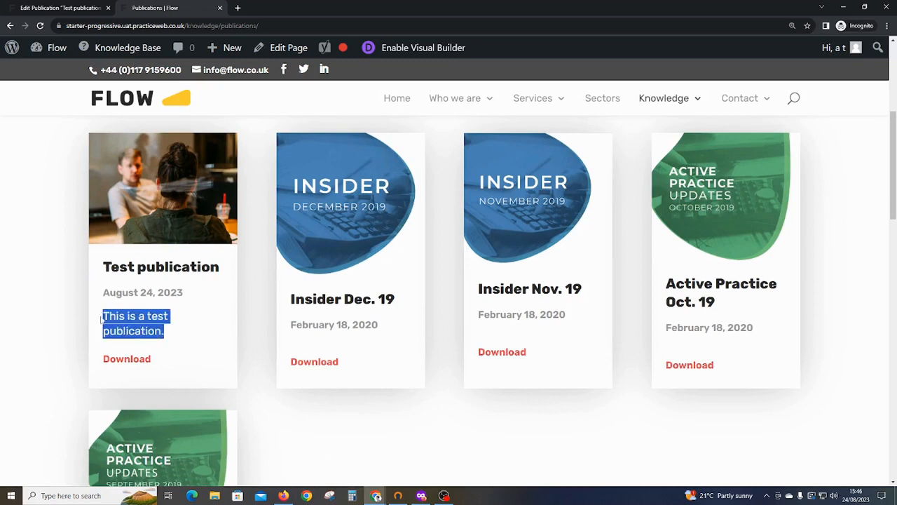
left_click(88, 361)
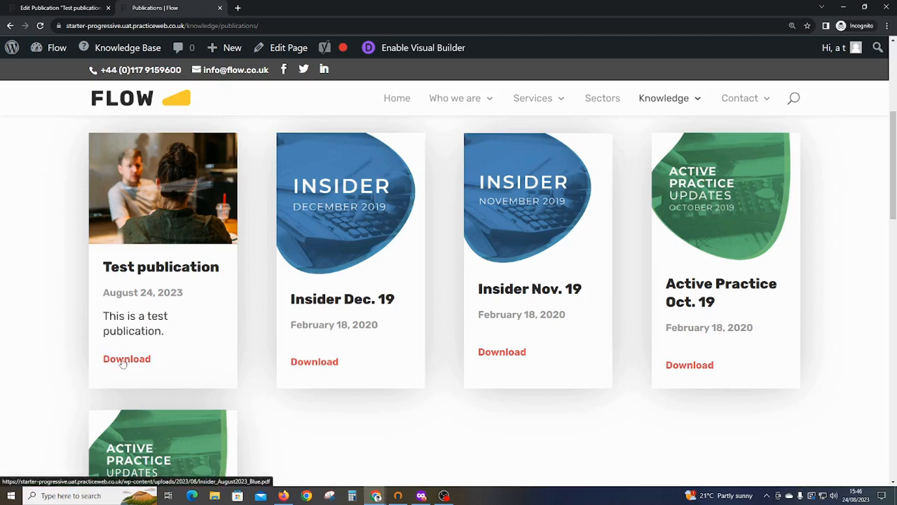
- Open the Test publication's PDF from its download link, look through both pages and return to the Publications page
left_click(125, 361)
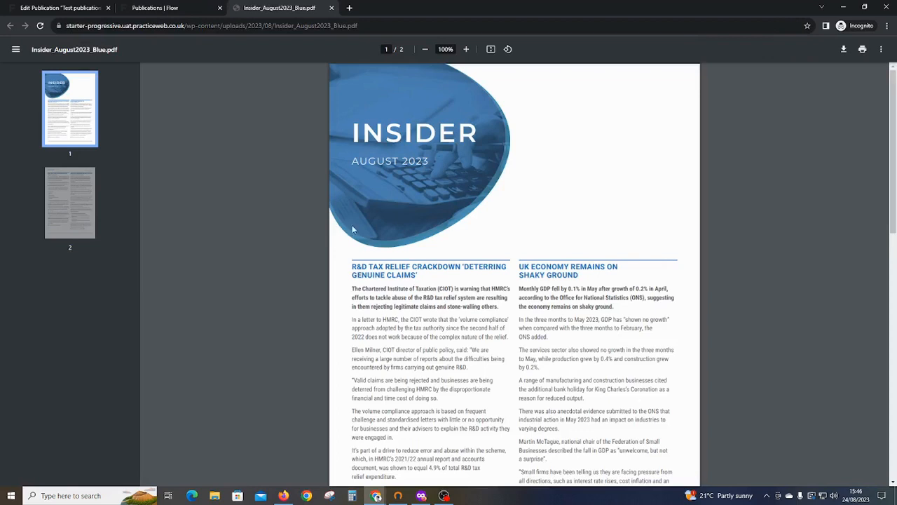
left_click(83, 208)
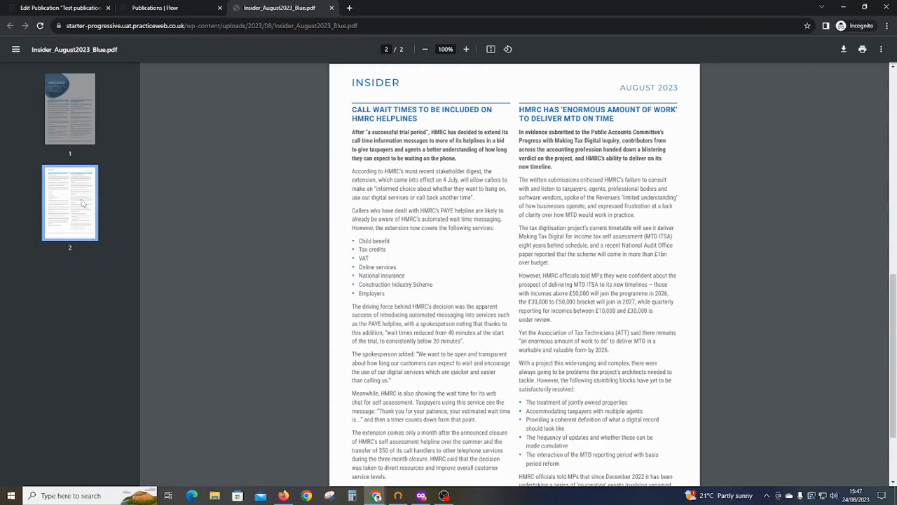
left_click(84, 105)
left_click(176, 8)
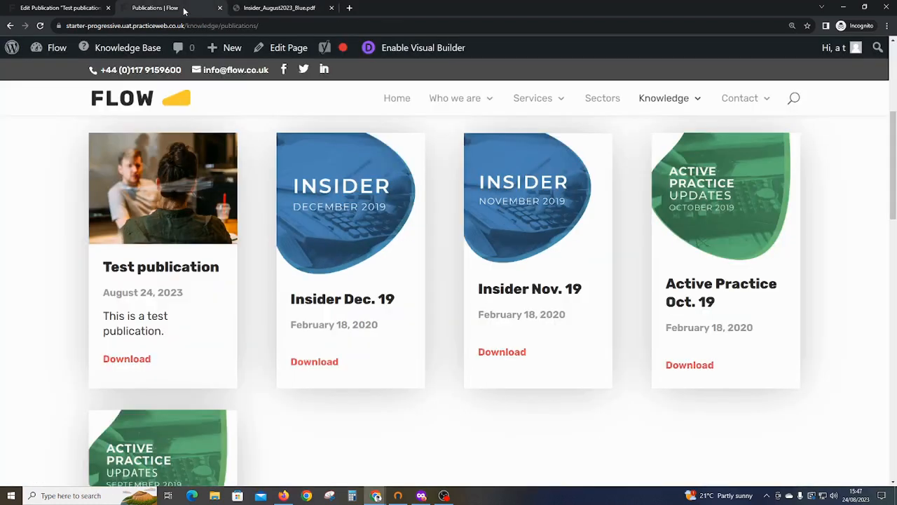